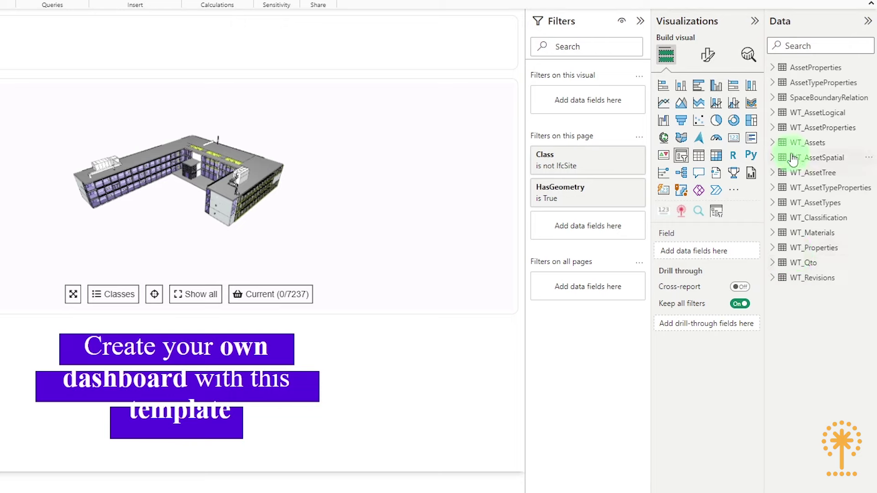
# Populate the slicer with the Class field from the WT_Assets table
pyautogui.click(772, 143)
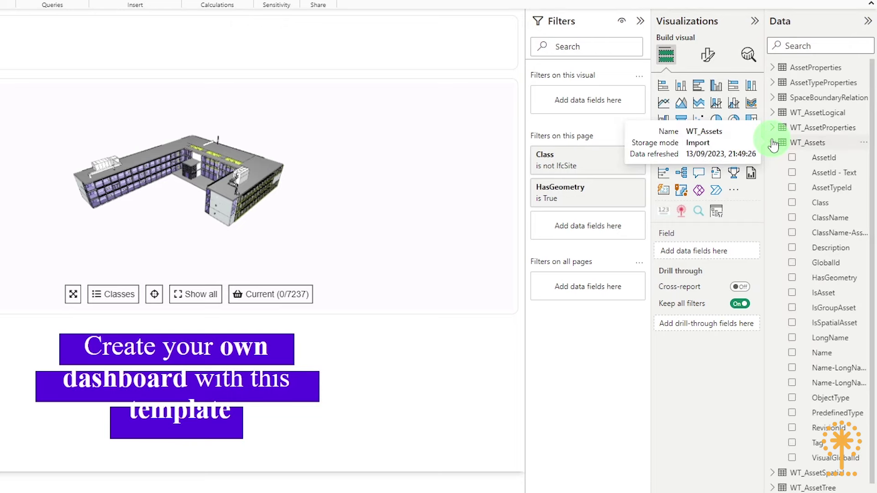
pyautogui.moveTo(824, 209); pyautogui.dragTo(709, 252)
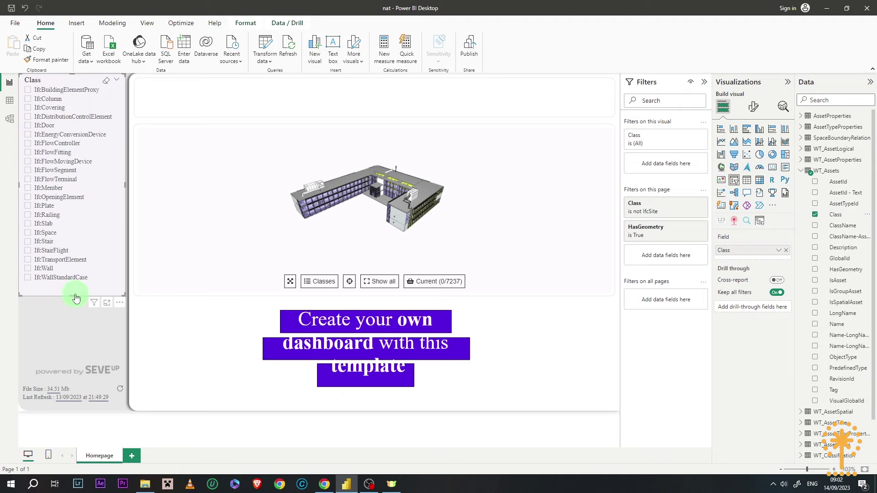
pyautogui.click(71, 327)
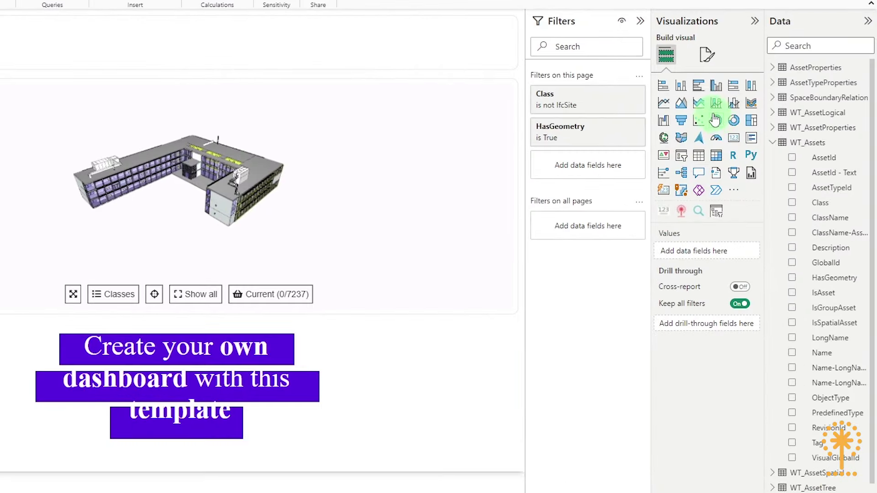
# Insert a pie chart and fit it into the sidebar area below the Class slicer
pyautogui.click(718, 122)
pyautogui.moveTo(124, 191); pyautogui.dragTo(80, 348)
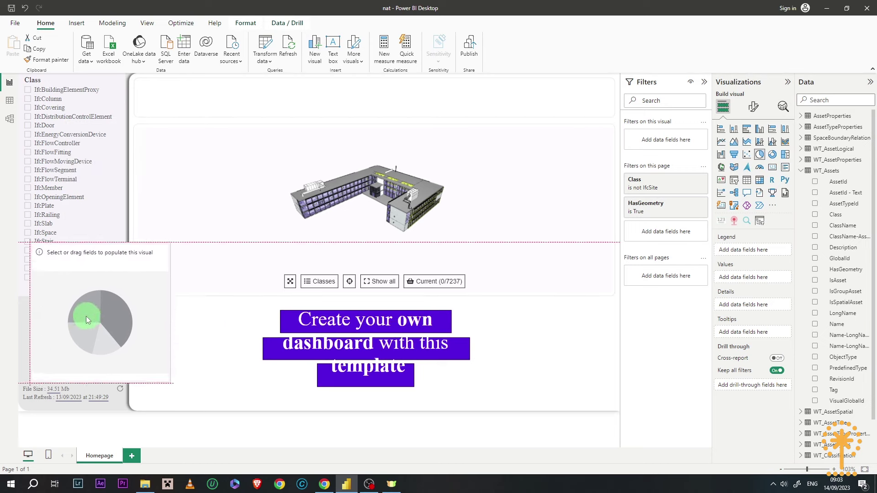
pyautogui.moveTo(155, 273); pyautogui.dragTo(125, 300)
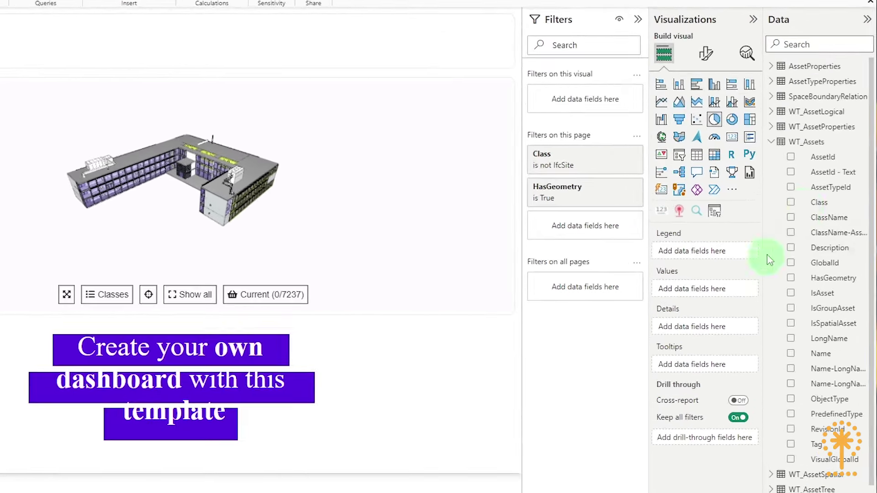
# Use BuildingStoreyAssetName from WT_AssetSpatial as both the legend and the values of the pie chart
pyautogui.click(770, 145)
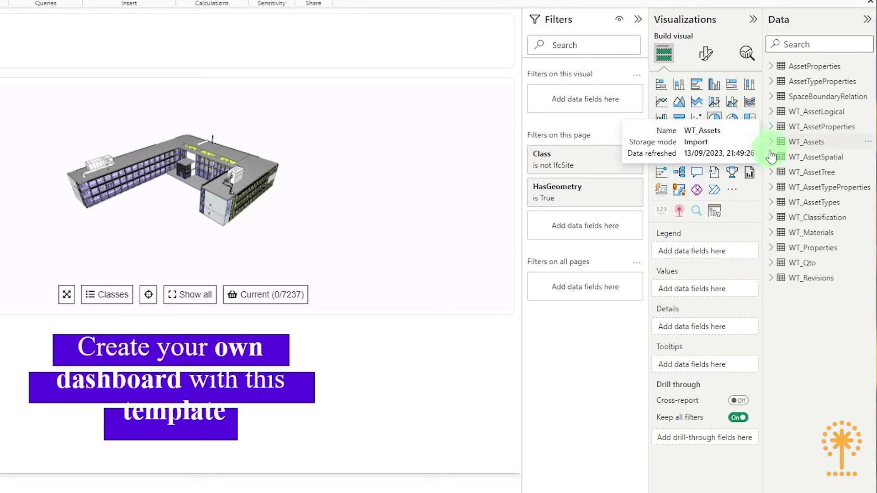
pyautogui.click(771, 157)
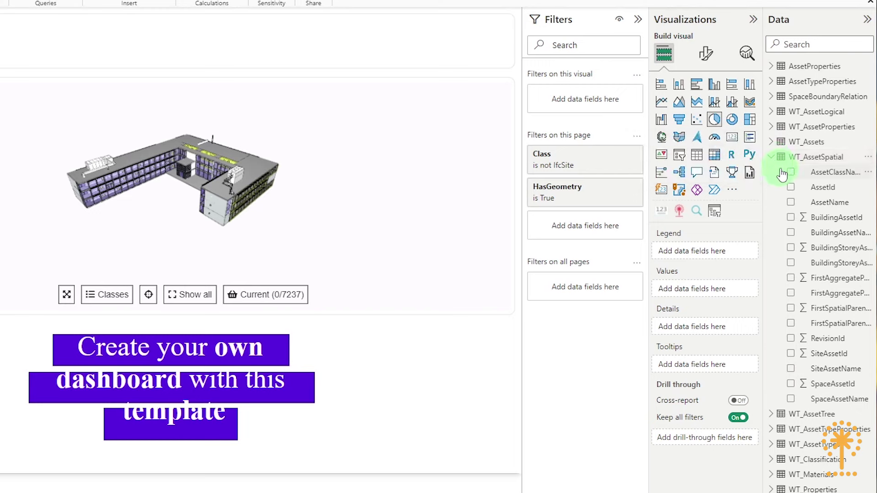
pyautogui.moveTo(807, 260); pyautogui.dragTo(696, 256)
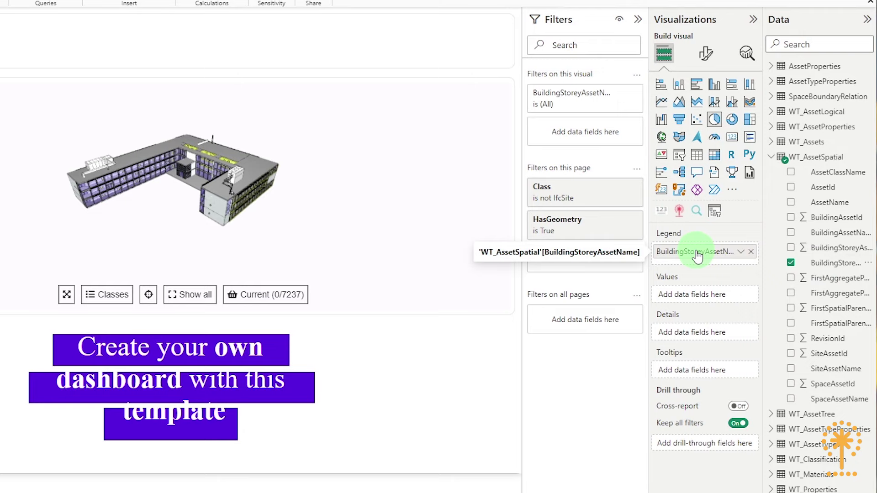
pyautogui.moveTo(822, 263); pyautogui.dragTo(708, 298)
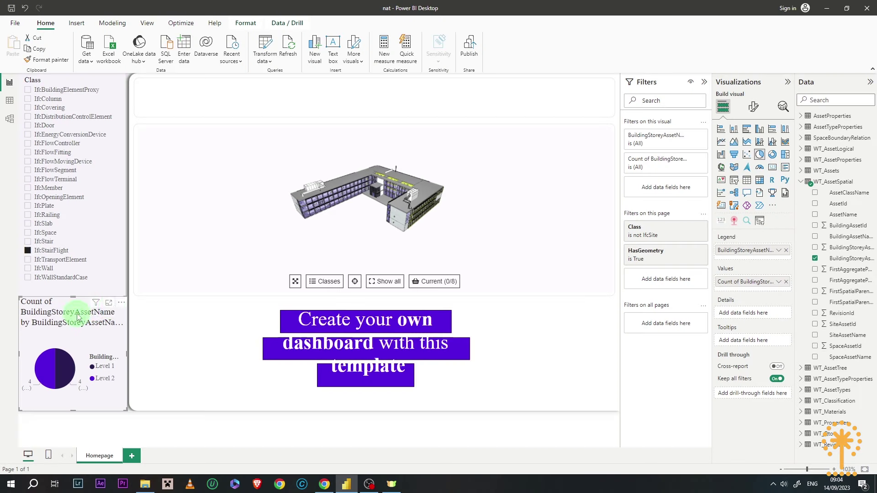
# Turn off the pie chart's title
pyautogui.click(755, 107)
pyautogui.click(758, 156)
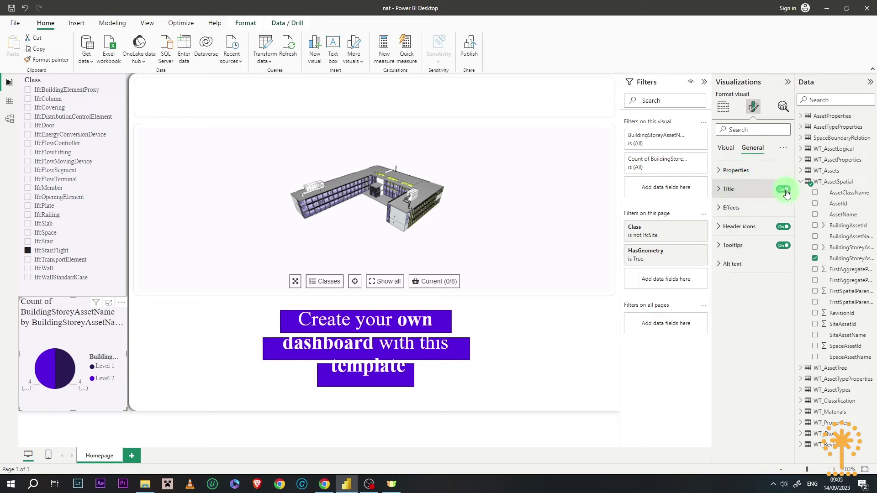
pyautogui.click(786, 192)
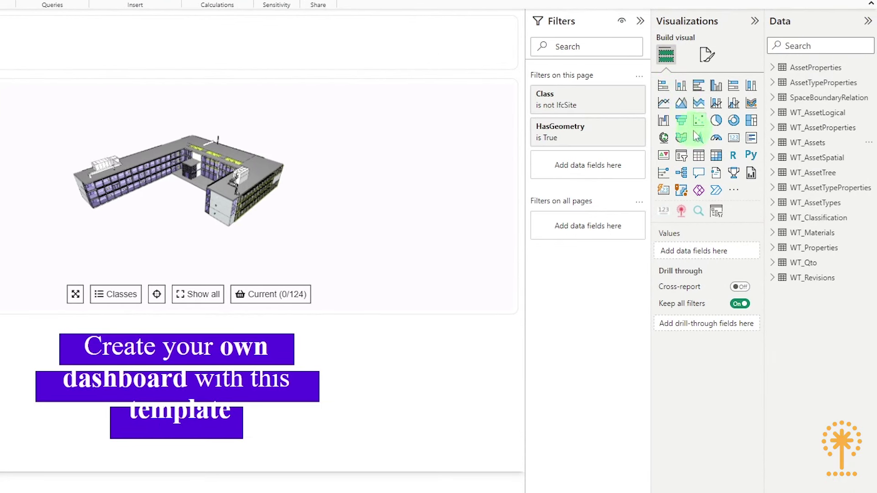
# Insert a table visual below the 3D model viewer, beside the pie chart, and widen it across about half the page
pyautogui.click(700, 158)
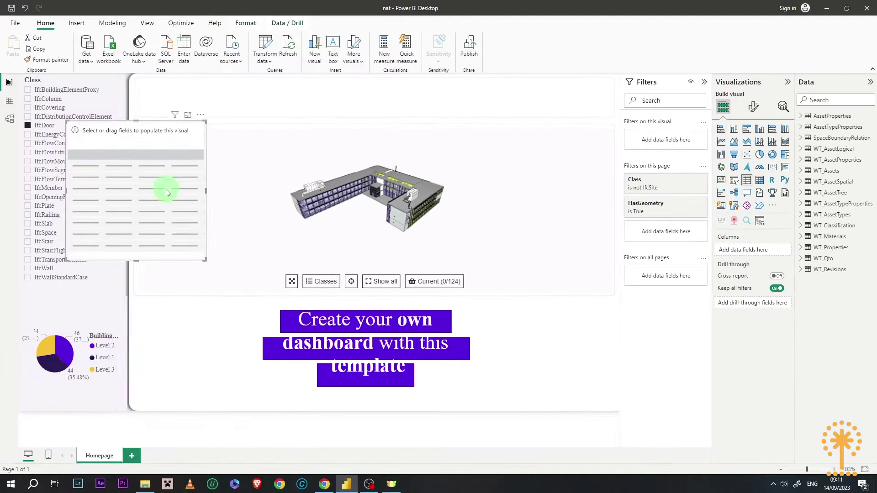
pyautogui.moveTo(0, 169); pyautogui.dragTo(0, 324)
pyautogui.moveTo(201, 273); pyautogui.dragTo(201, 297)
pyautogui.moveTo(269, 351); pyautogui.dragTo(404, 378)
# Add ObjectType and AssetId from WT_Assets as columns of the new table, with AssetId summarized as a count
pyautogui.click(801, 171)
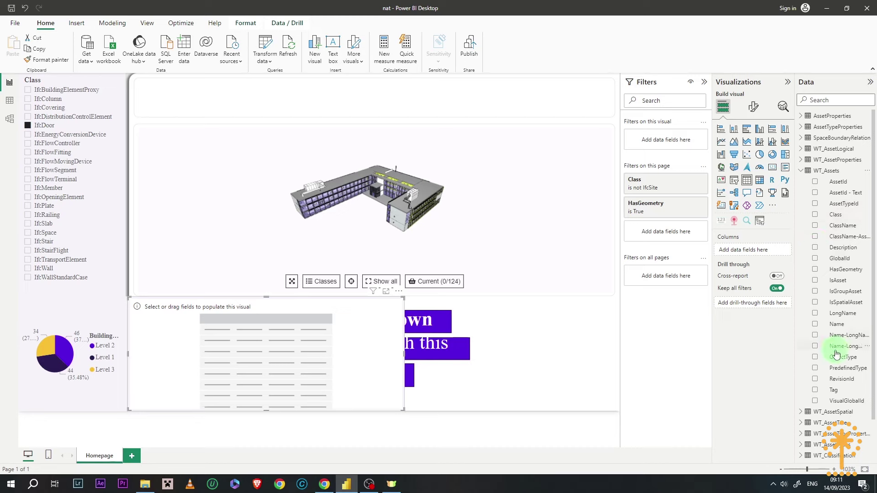
pyautogui.moveTo(837, 360); pyautogui.dragTo(751, 252)
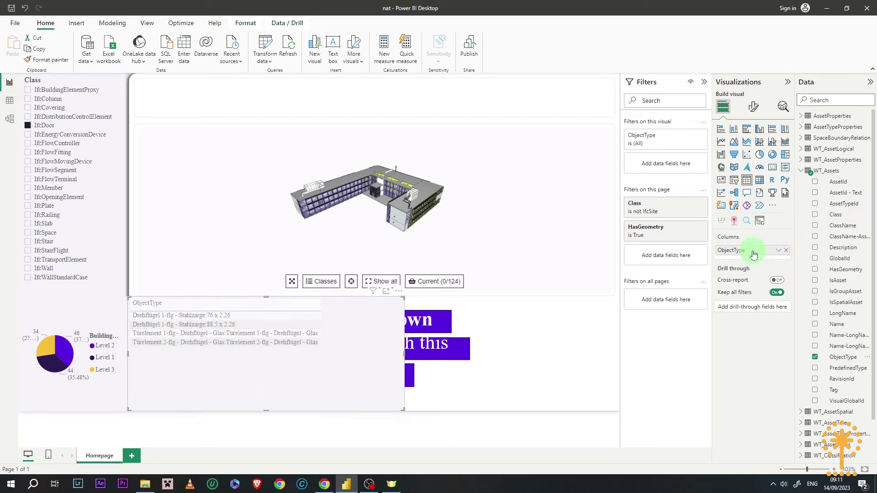
pyautogui.moveTo(843, 183); pyautogui.dragTo(771, 264)
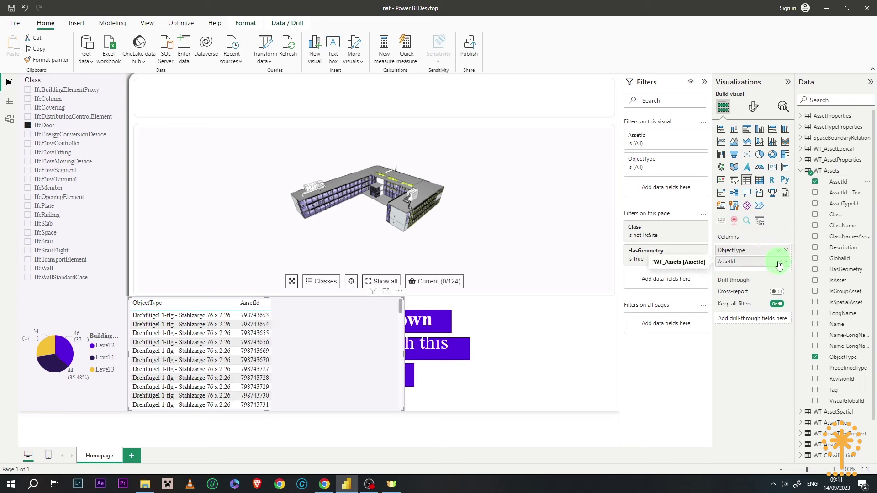
pyautogui.click(778, 263)
pyautogui.click(803, 379)
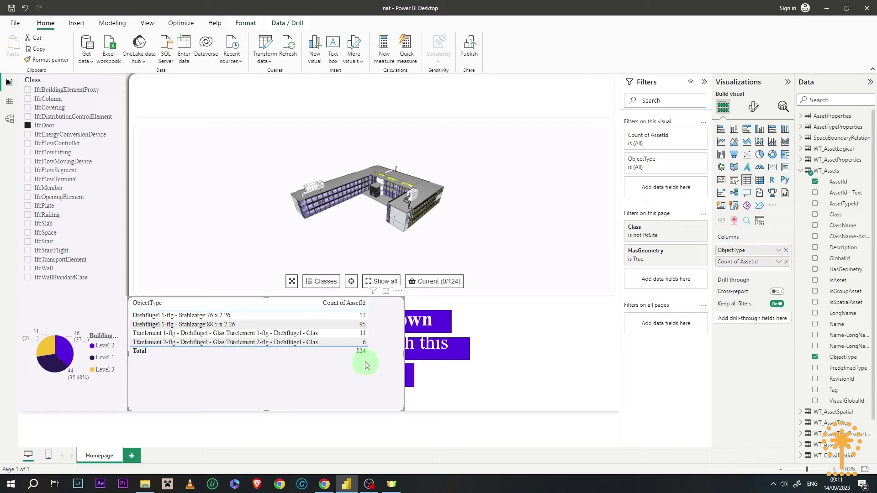
# Insert a second table beside the ObjectType table and reduce its width
pyautogui.click(483, 391)
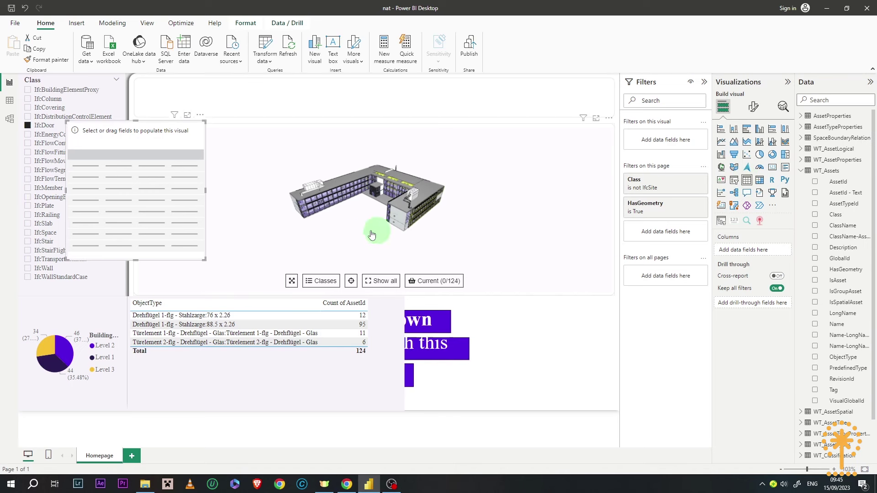
pyautogui.moveTo(153, 201); pyautogui.dragTo(498, 388)
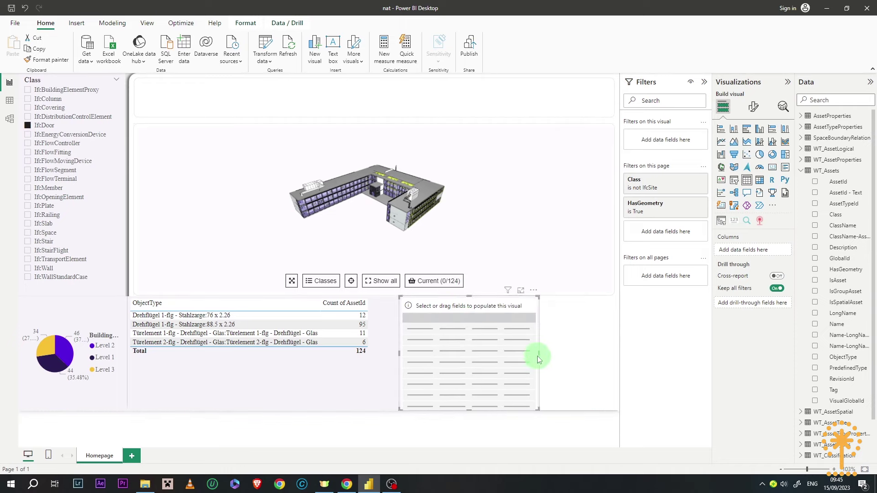
pyautogui.moveTo(539, 354); pyautogui.dragTo(516, 360)
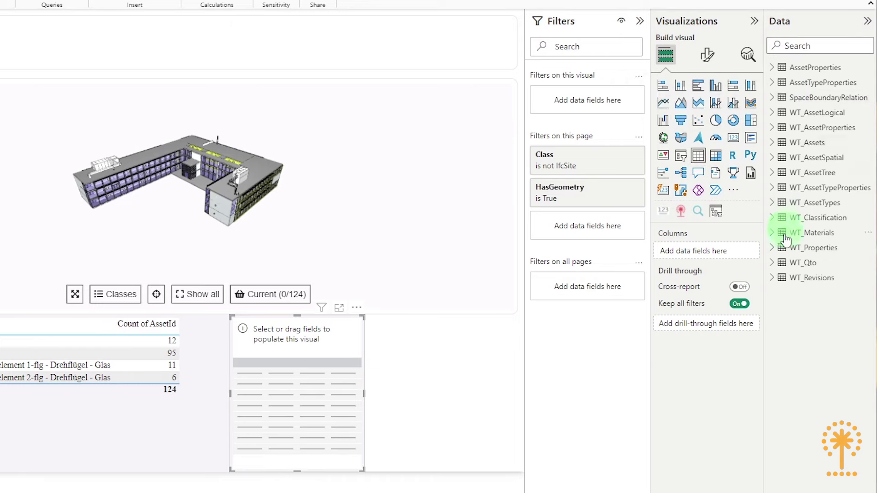
# Add the Name field from WT_Qto as the second table's column and narrow the table to fit it
pyautogui.click(775, 264)
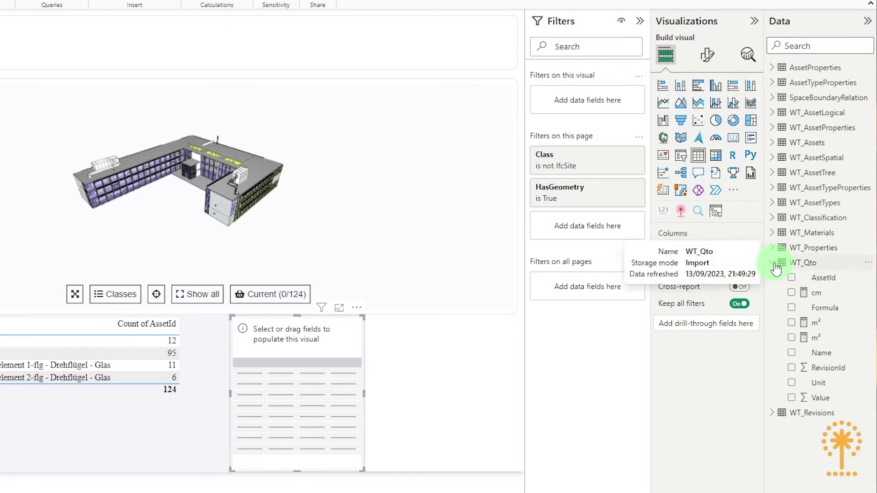
pyautogui.moveTo(820, 355); pyautogui.dragTo(703, 246)
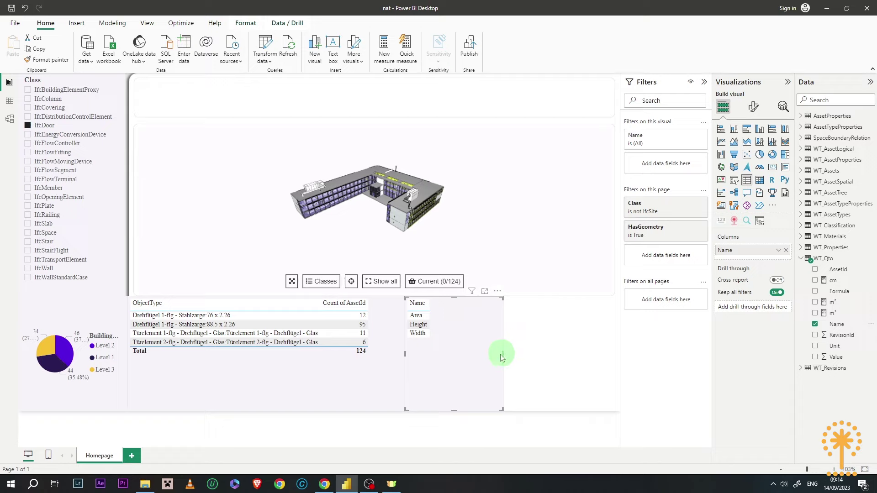
pyautogui.moveTo(502, 358); pyautogui.dragTo(443, 360)
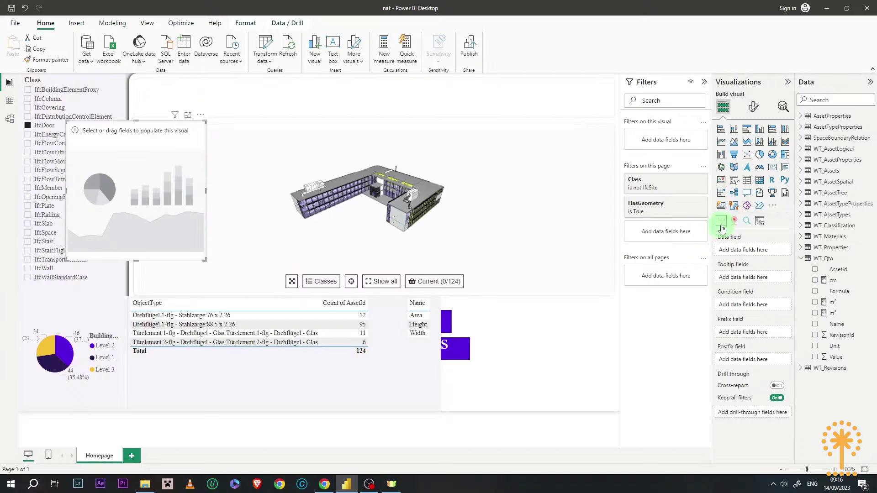
# Place the empty Advance Card beside the Name table, widen it to the page edge and reduce its height
pyautogui.moveTo(205, 105); pyautogui.dragTo(509, 298)
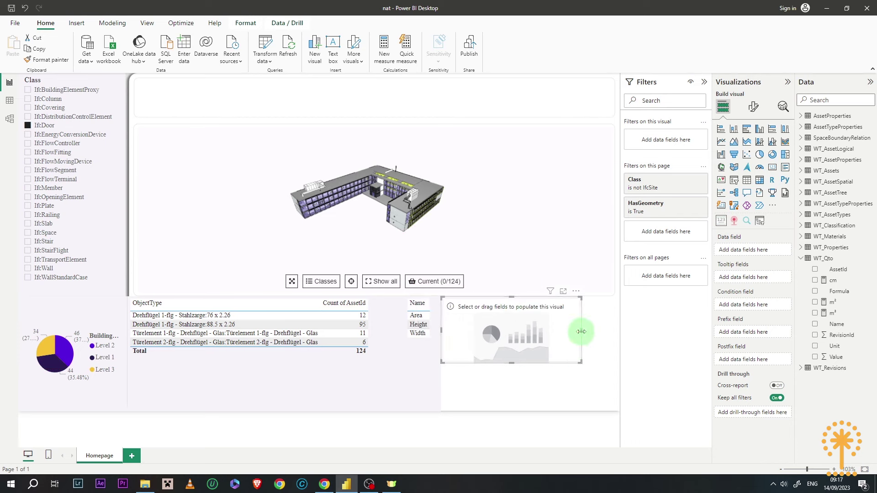
pyautogui.moveTo(581, 329); pyautogui.dragTo(613, 332)
pyautogui.moveTo(530, 362); pyautogui.dragTo(529, 343)
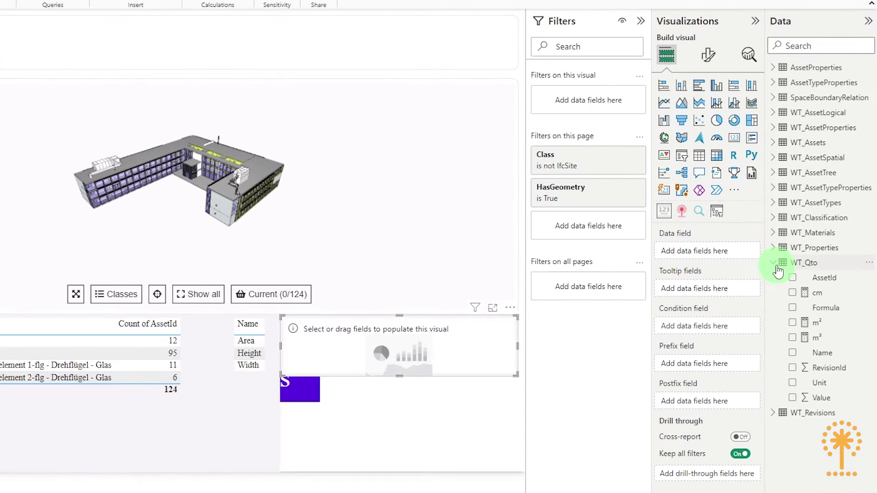
# Set the card's data field to the count of AssetId from WT_Assets
pyautogui.click(777, 267)
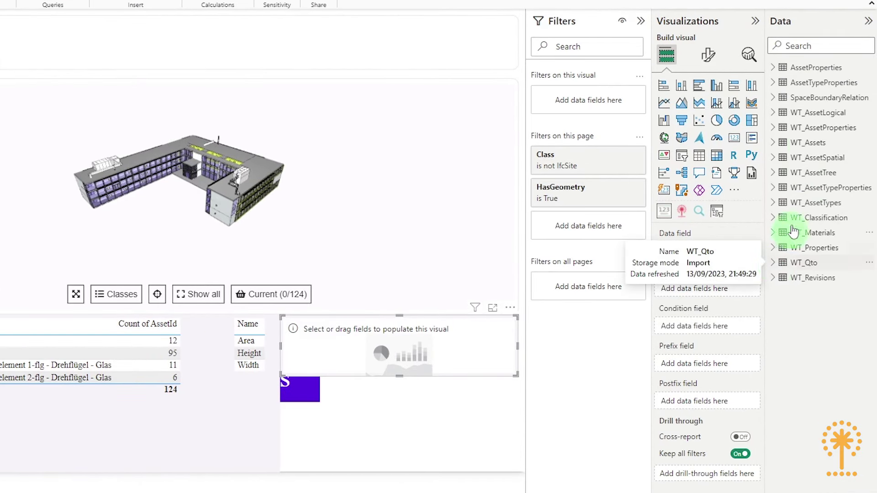
pyautogui.click(775, 146)
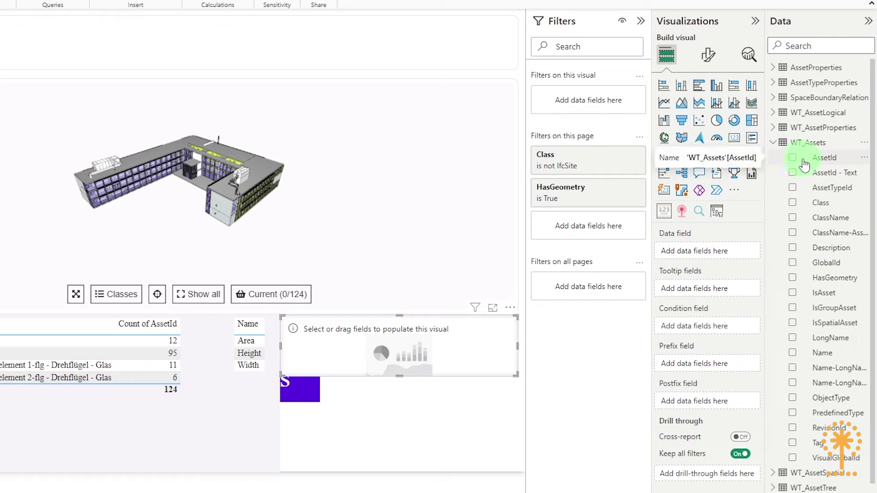
pyautogui.moveTo(804, 165); pyautogui.dragTo(691, 255)
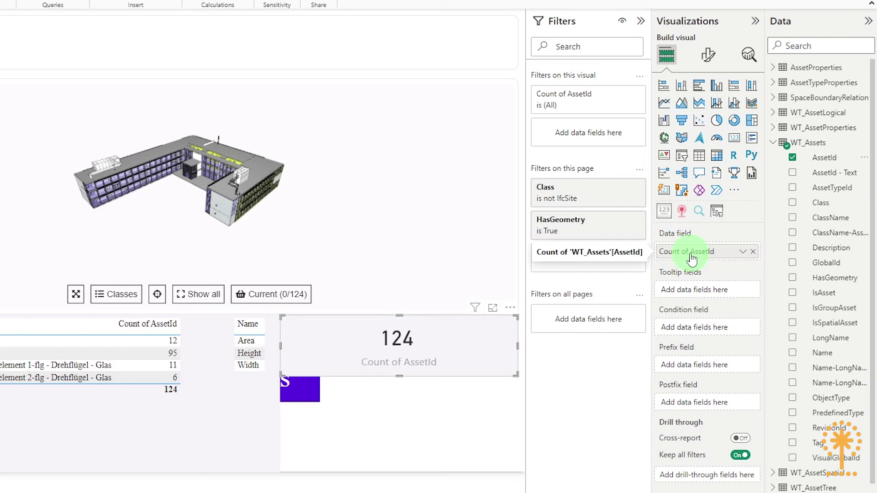
pyautogui.click(744, 252)
pyautogui.click(781, 377)
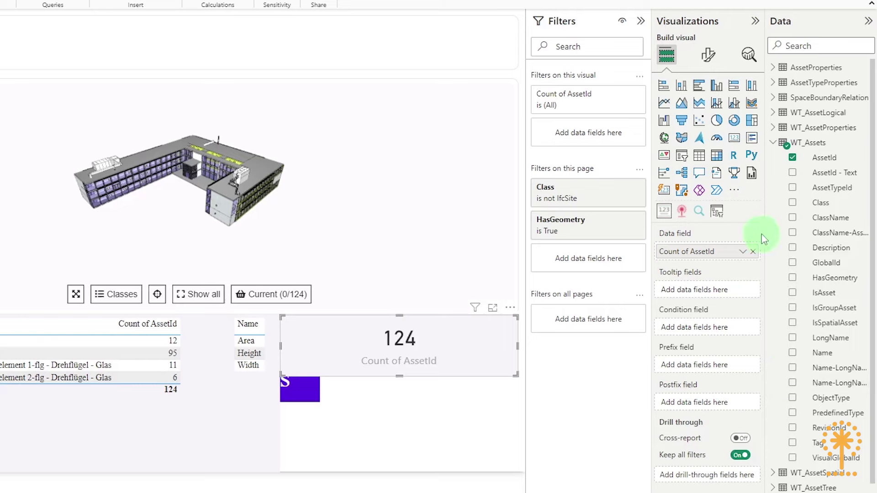
pyautogui.click(774, 142)
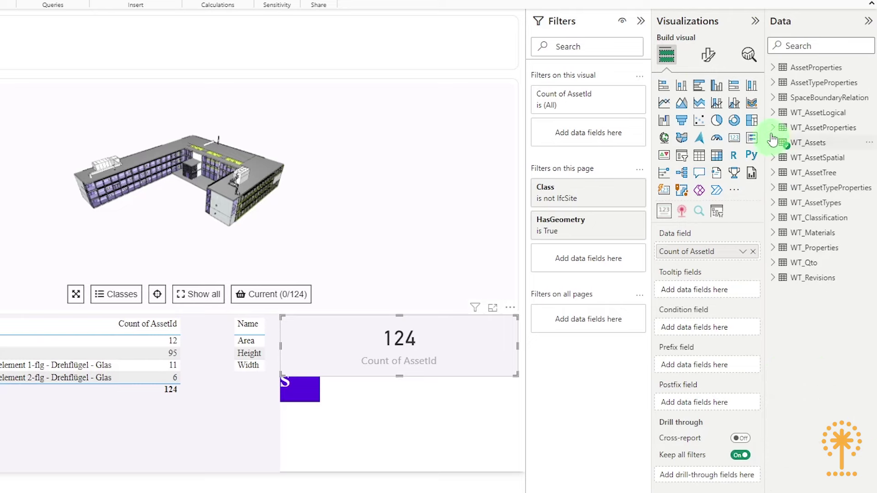
# Turn off the card's category label and check the display units options of its data label
pyautogui.click(704, 68)
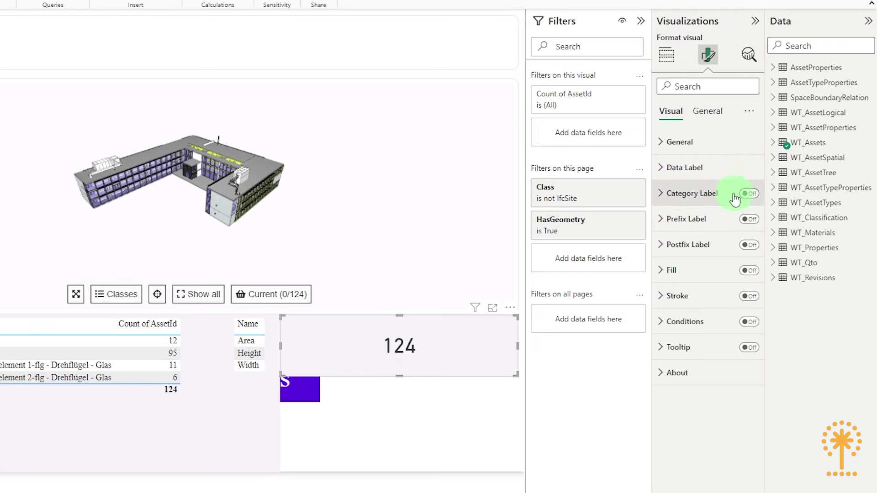
pyautogui.click(708, 171)
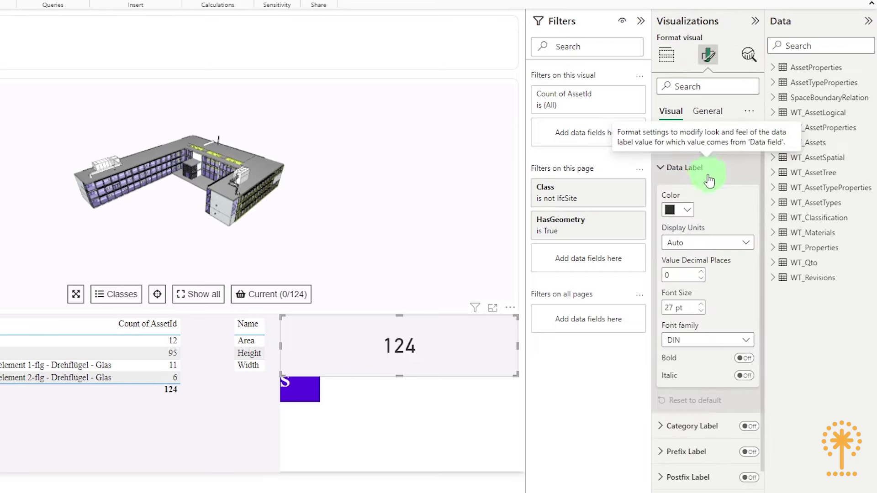
pyautogui.click(704, 247)
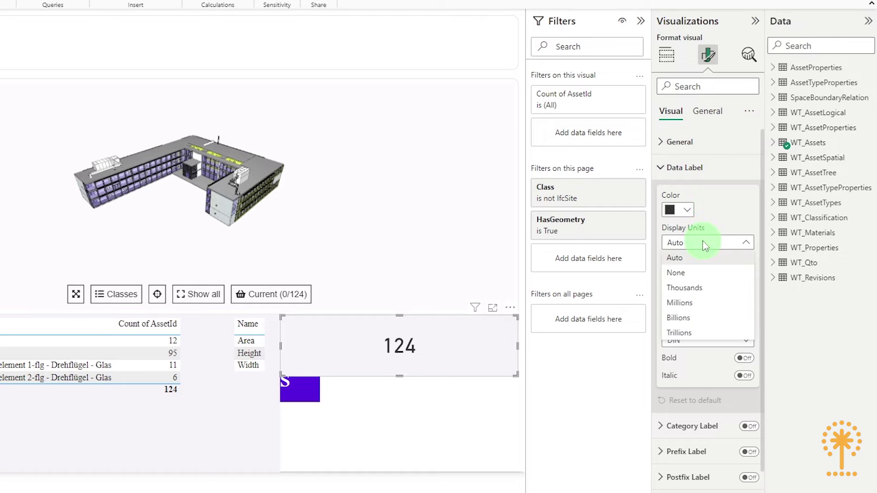
pyautogui.click(704, 243)
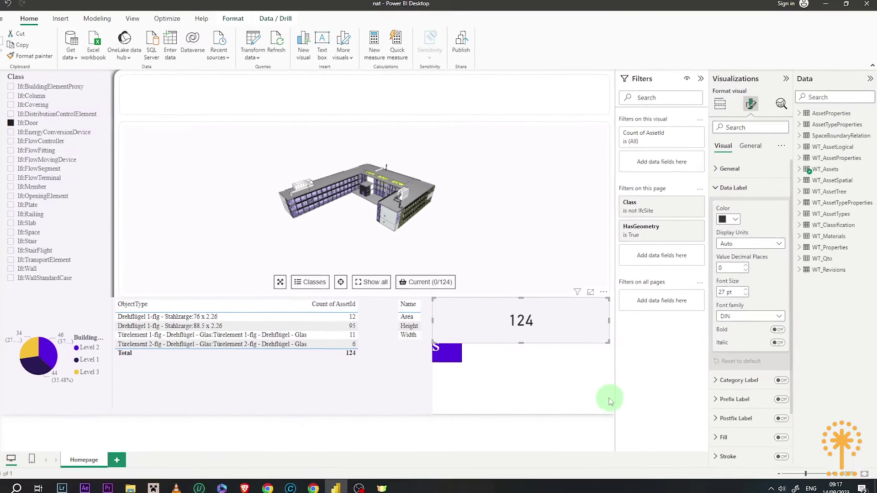
pyautogui.click(588, 385)
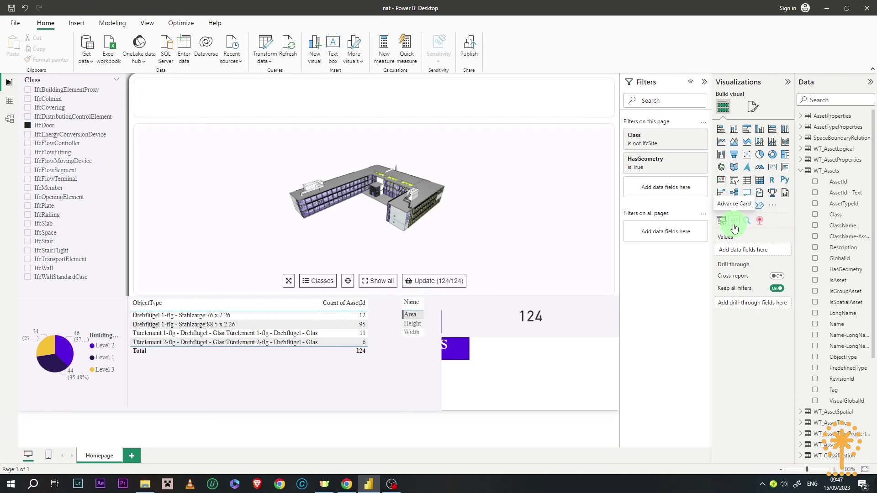
# Insert a second Advance Card directly below the AssetId count card and resize it to fill the remaining space
pyautogui.click(734, 227)
pyautogui.moveTo(151, 204); pyautogui.dragTo(527, 361)
pyautogui.moveTo(512, 272); pyautogui.dragTo(512, 339)
pyautogui.moveTo(584, 380); pyautogui.dragTo(620, 378)
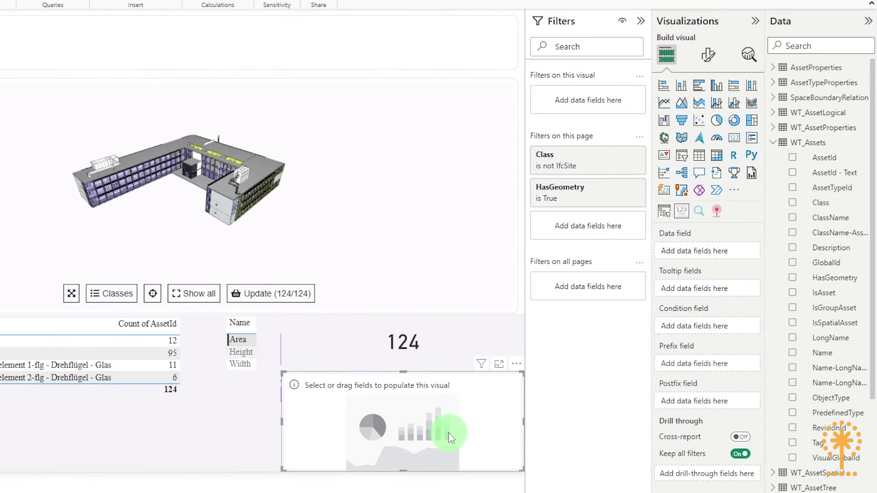
# Set the second card's data field to the sum of Value from the WT_Qto table
pyautogui.click(774, 142)
pyautogui.click(807, 265)
pyautogui.moveTo(817, 397); pyautogui.dragTo(711, 255)
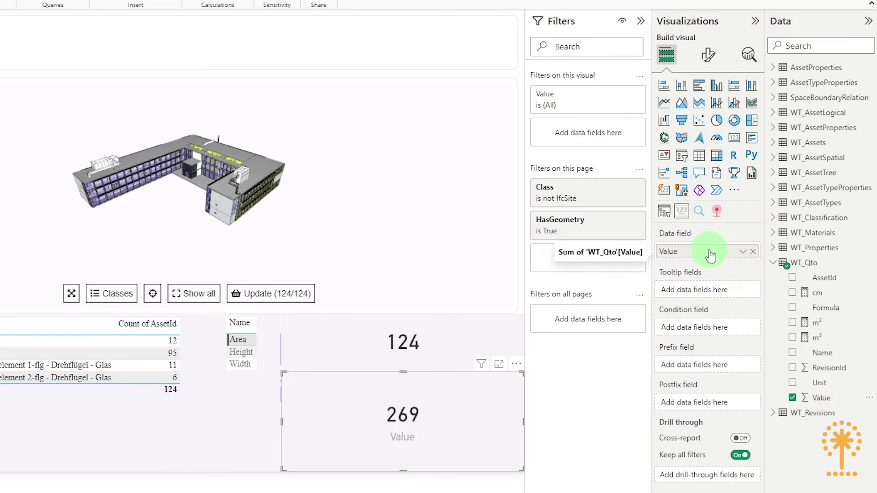
# Turn off the second card's category label and set its data label display units to None
pyautogui.click(708, 53)
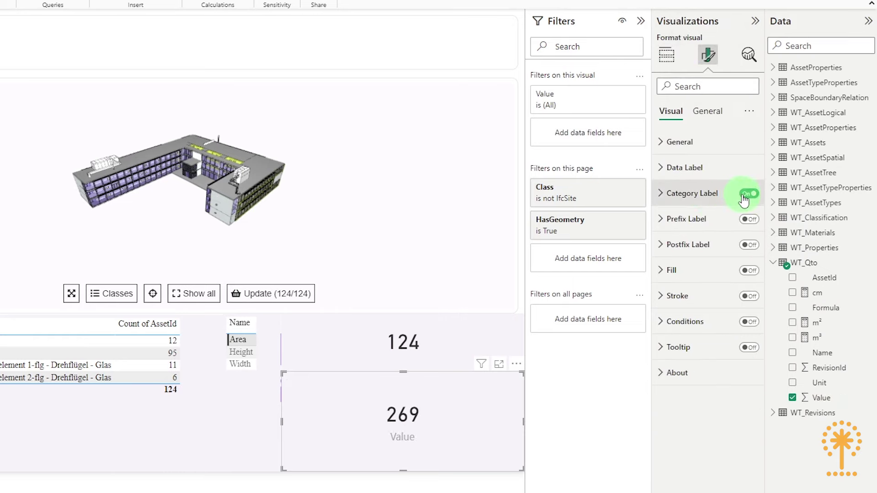
pyautogui.click(701, 169)
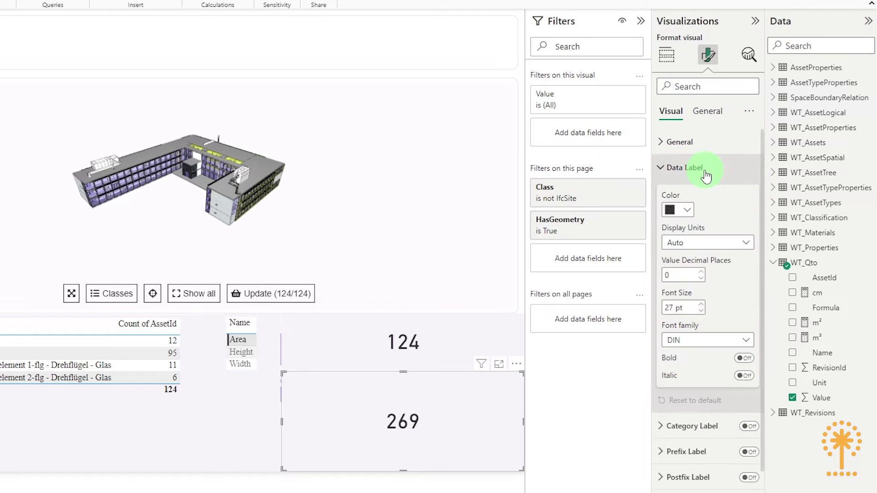
pyautogui.click(704, 244)
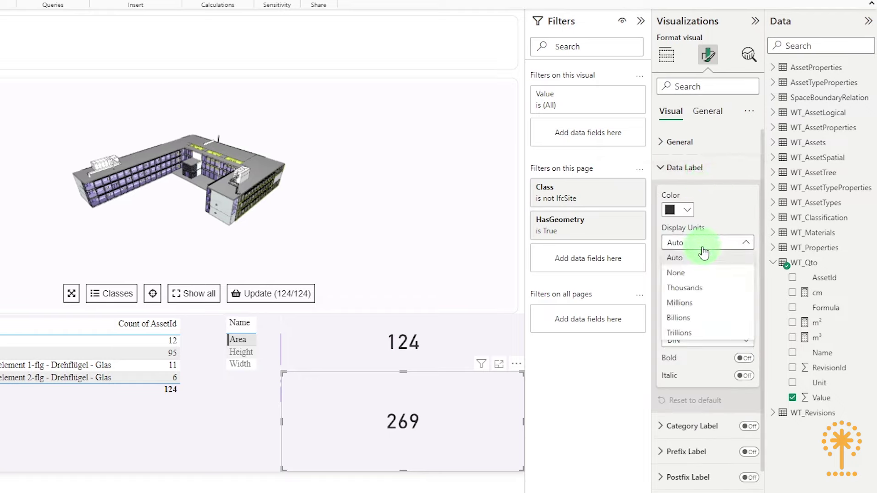
pyautogui.click(709, 274)
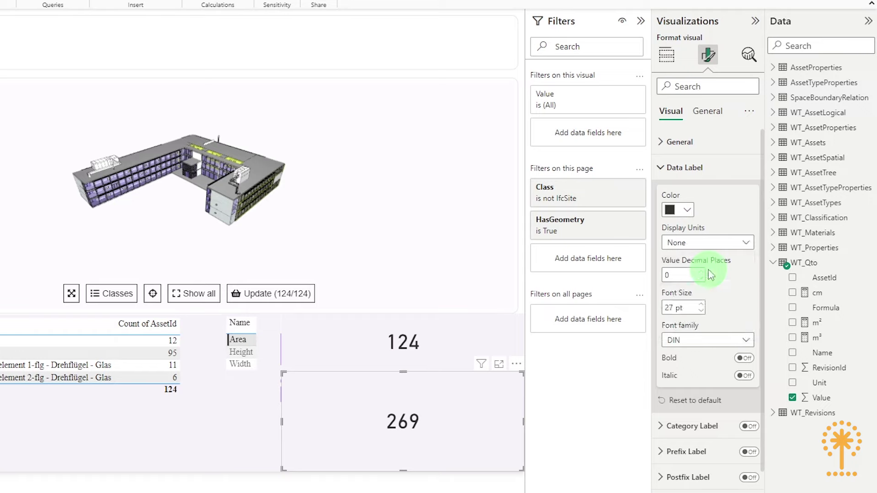
# Turn on the second card's title and base its text on the field value First Name from WT_Qto
pyautogui.click(717, 118)
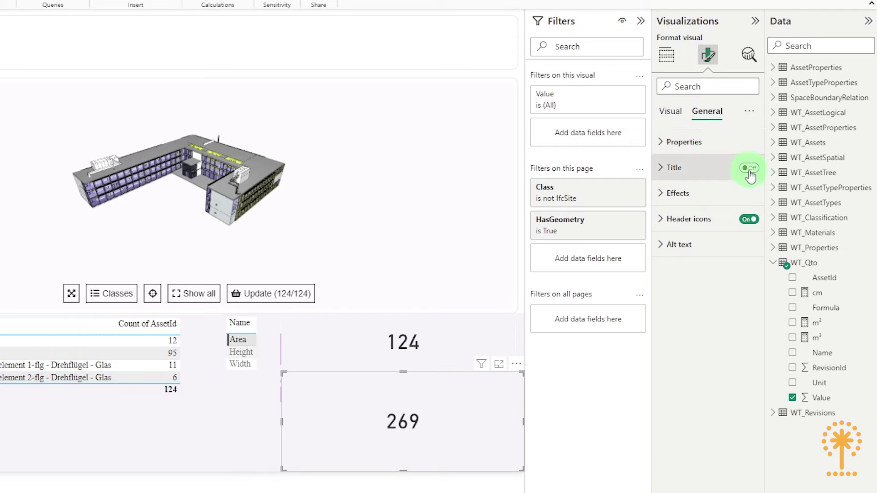
pyautogui.click(674, 168)
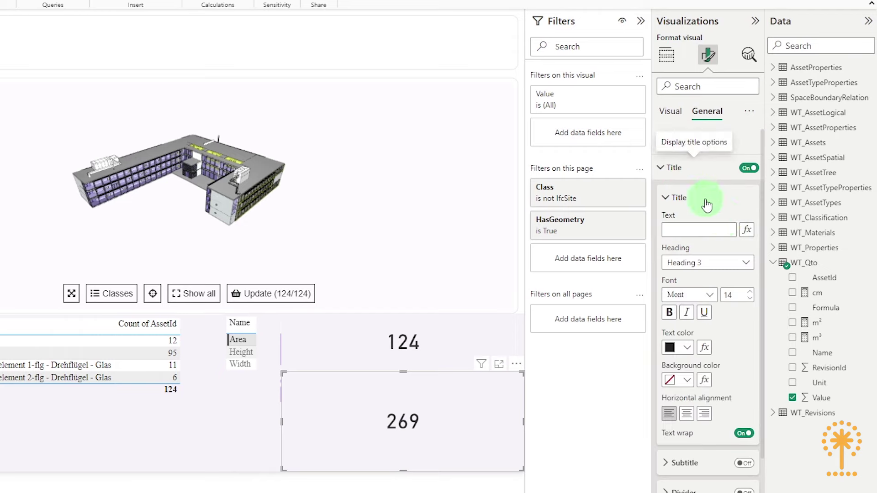
pyautogui.click(747, 230)
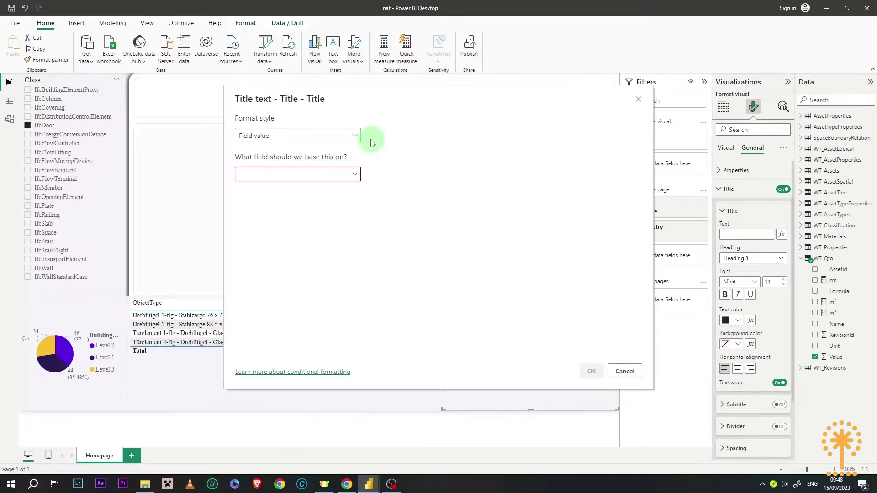
pyautogui.click(163, 96)
pyautogui.click(355, 139)
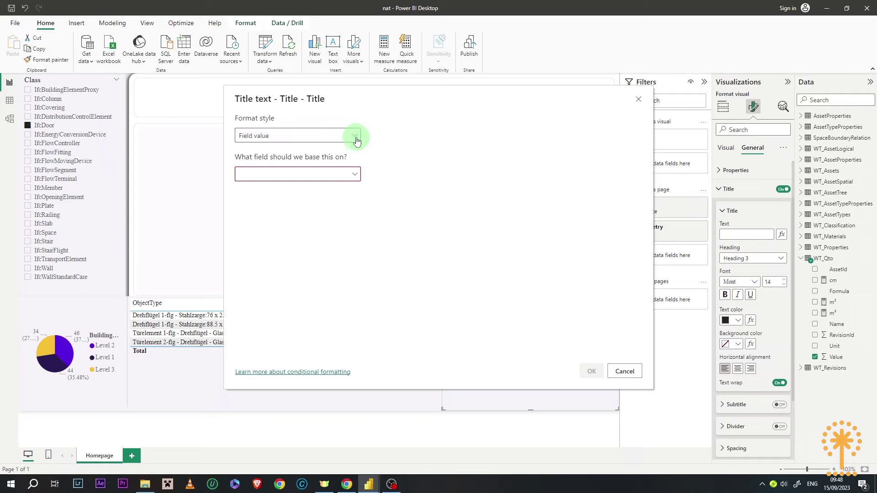
pyautogui.click(355, 178)
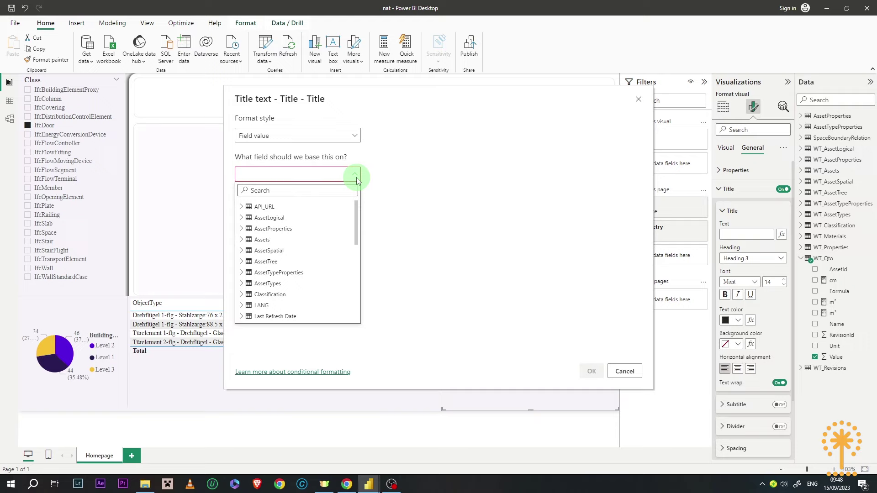
pyautogui.write('qto')
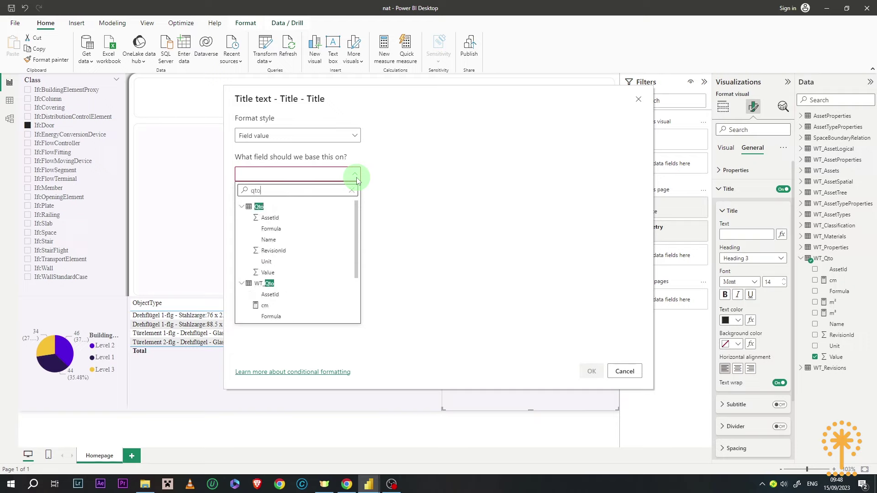
pyautogui.scroll(-3, 300, 268)
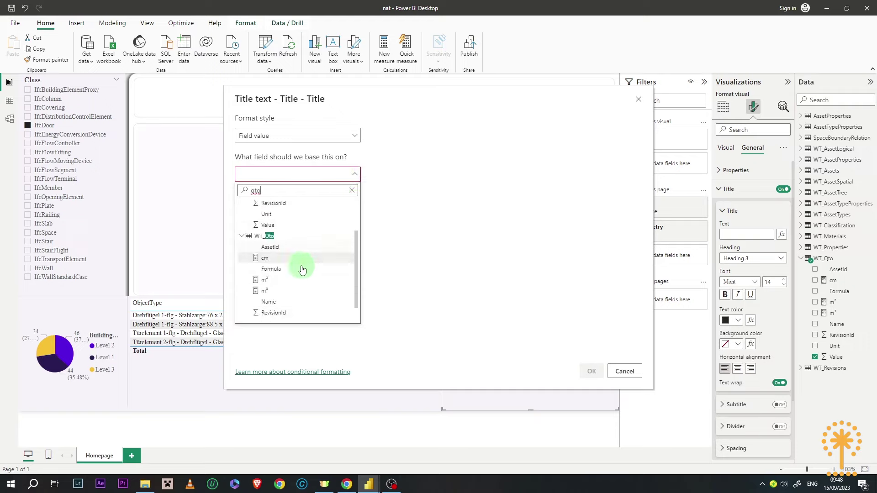
pyautogui.click(294, 297)
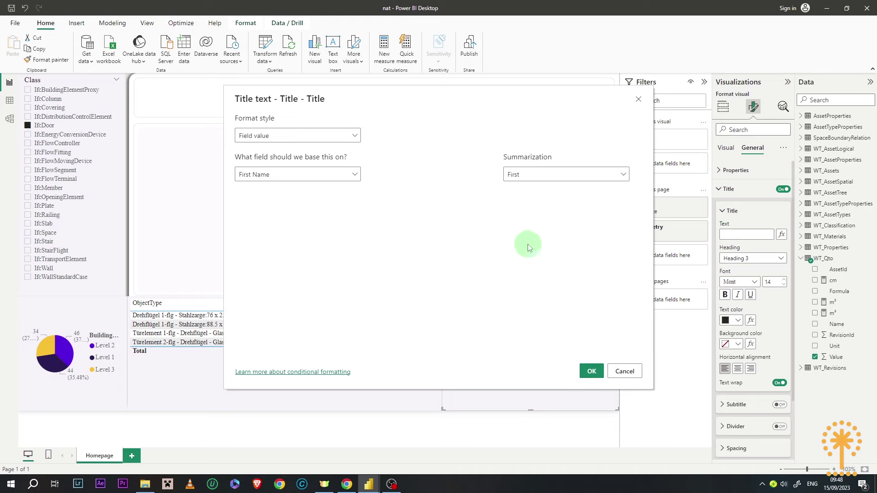
pyautogui.click(589, 372)
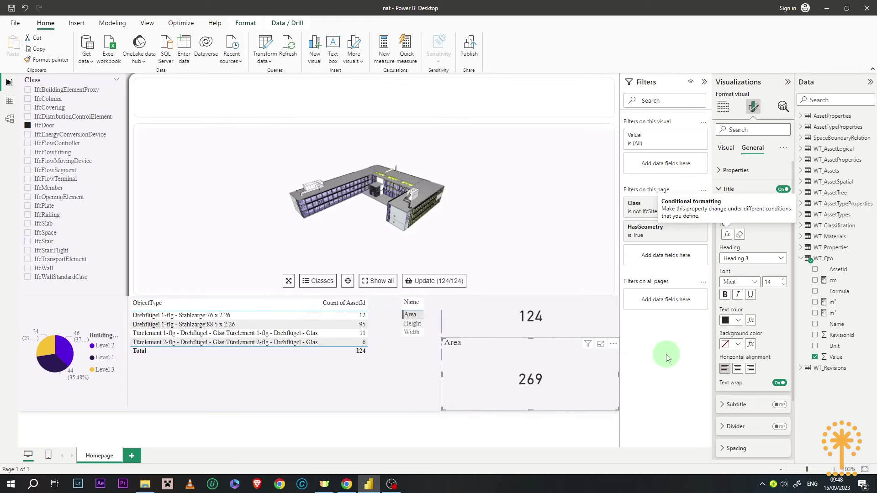
# Turn on the second card's postfix label and use Unit from WT_Qto as its postfix field
pyautogui.click(731, 189)
pyautogui.click(726, 148)
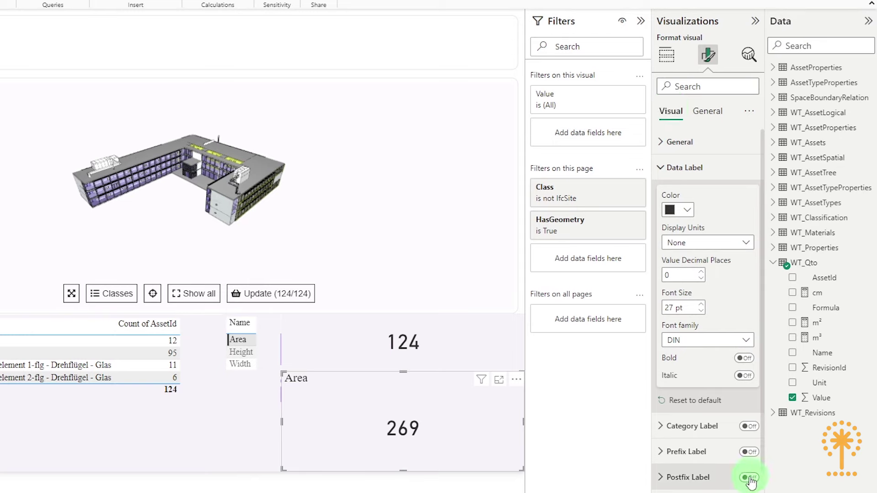
pyautogui.click(667, 55)
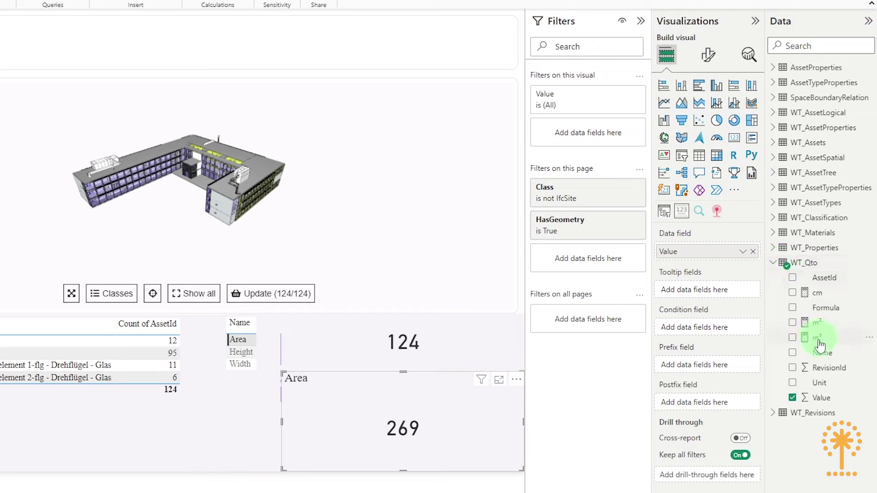
pyautogui.moveTo(819, 380); pyautogui.dragTo(707, 405)
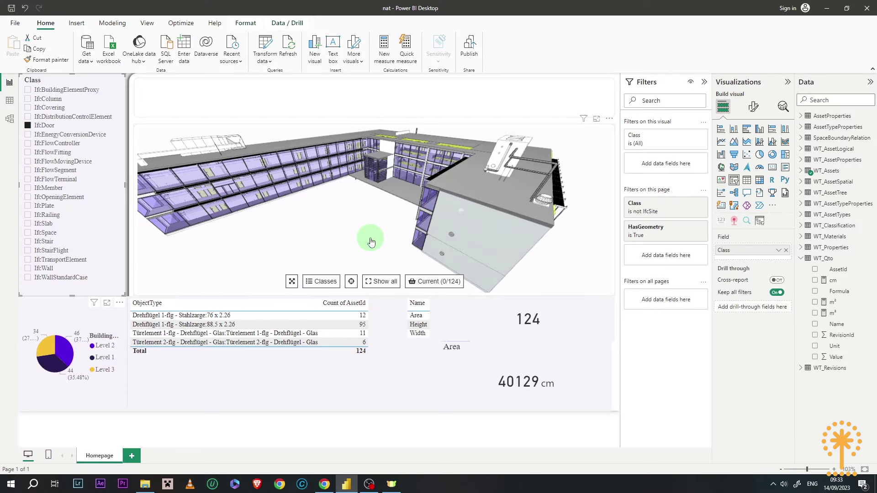
# Update the 3D model to highlight the Level 2 doors, and select Area in the Name table
pyautogui.scroll(3, 371, 242)
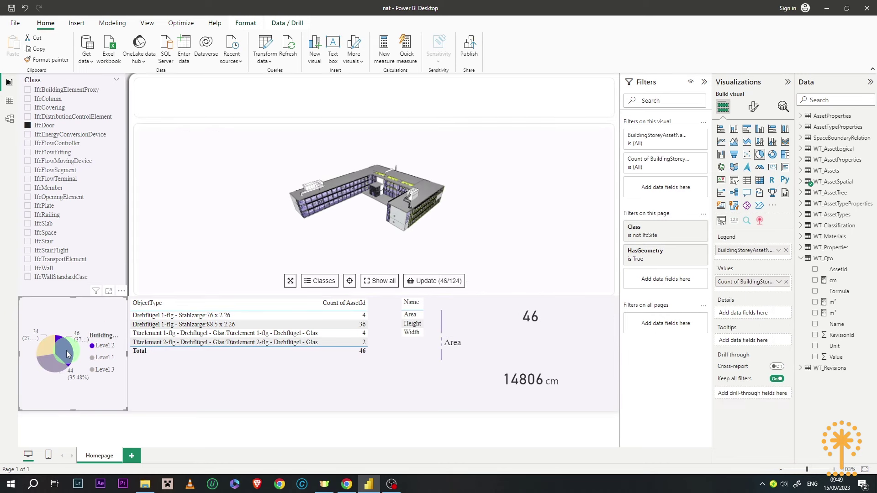
pyautogui.click(416, 282)
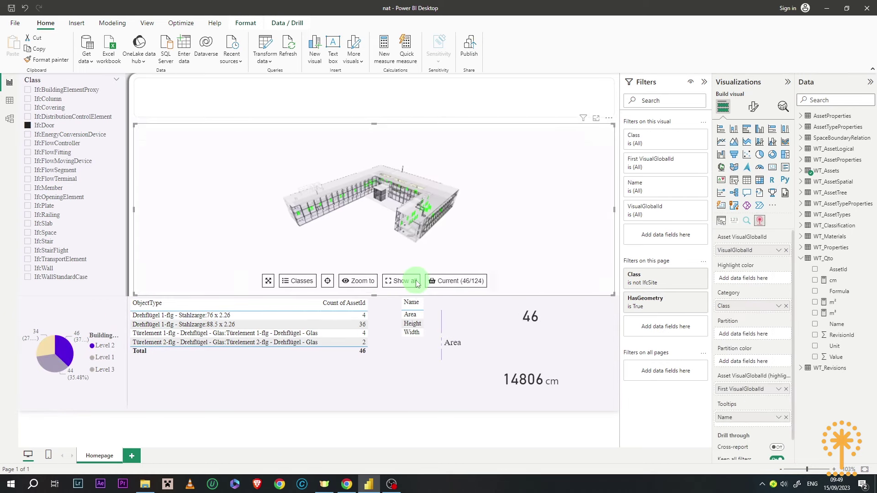
pyautogui.scroll(5, 406, 252)
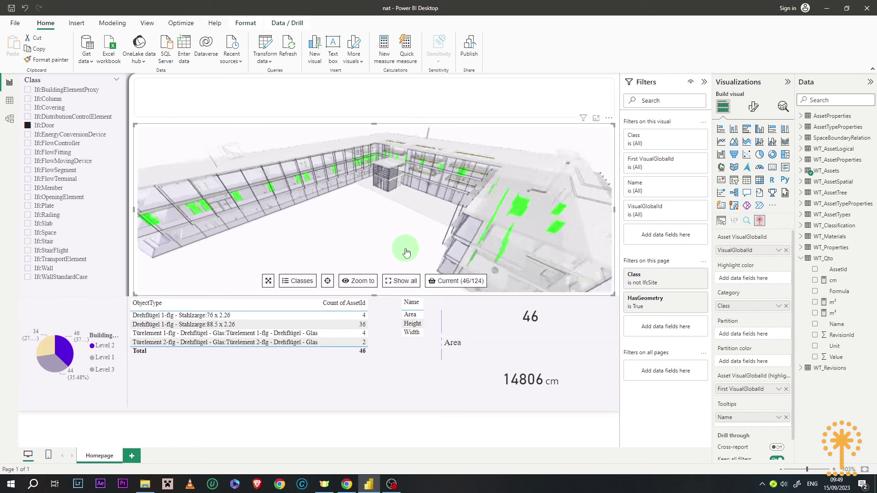
pyautogui.click(410, 316)
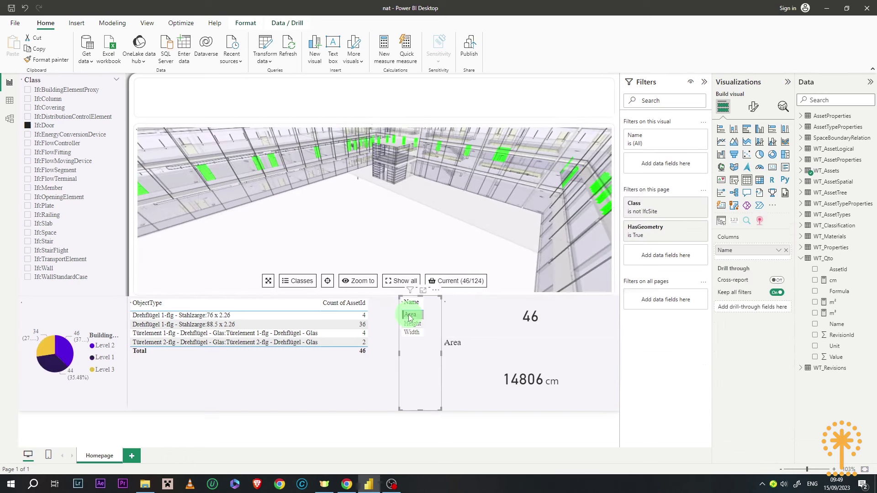